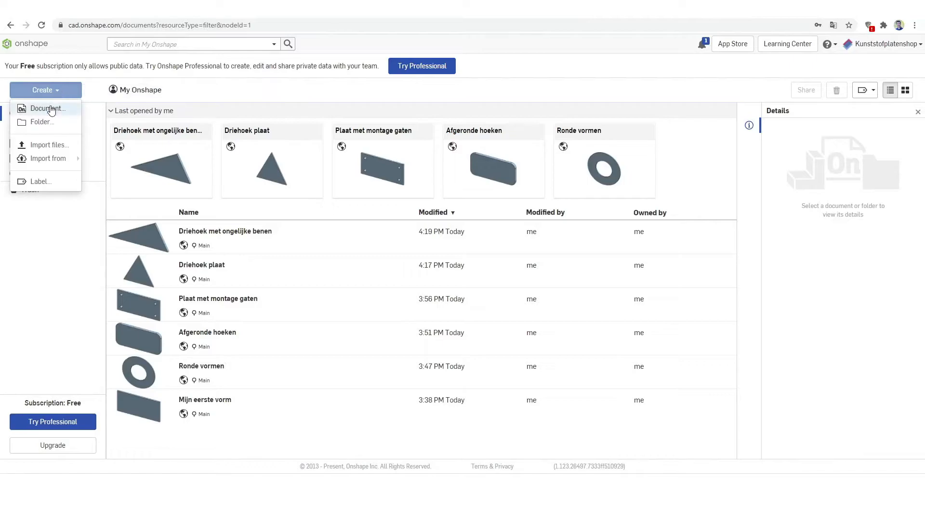
Step: Create a new public document named "Rechthoek met hap eruit"
{"action": "left_click", "coordinate": [52, 109]}
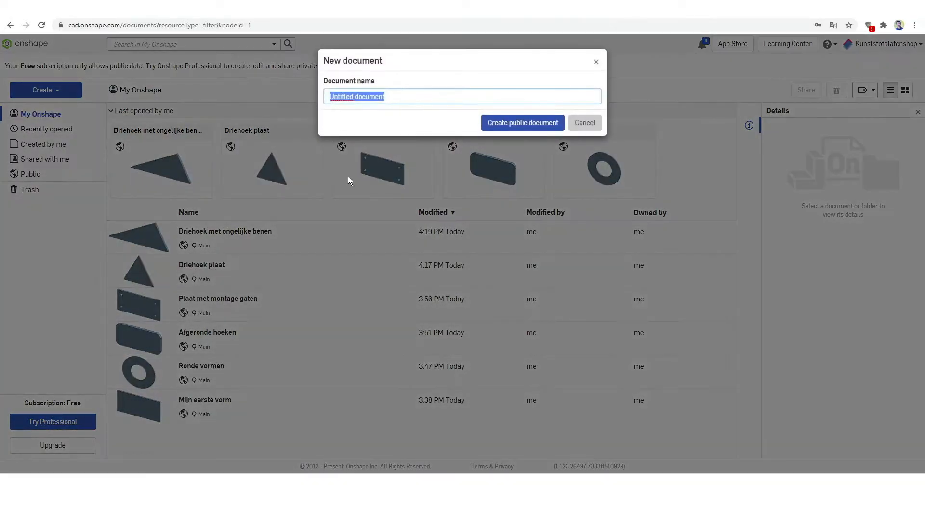
{"action": "type", "text": "Rechthoek met hap eruit"}
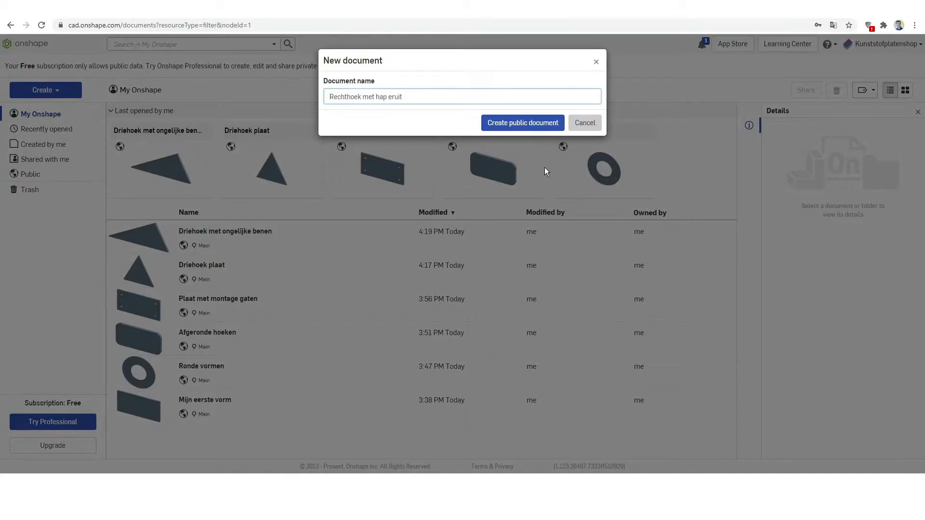
{"action": "left_click", "coordinate": [524, 126]}
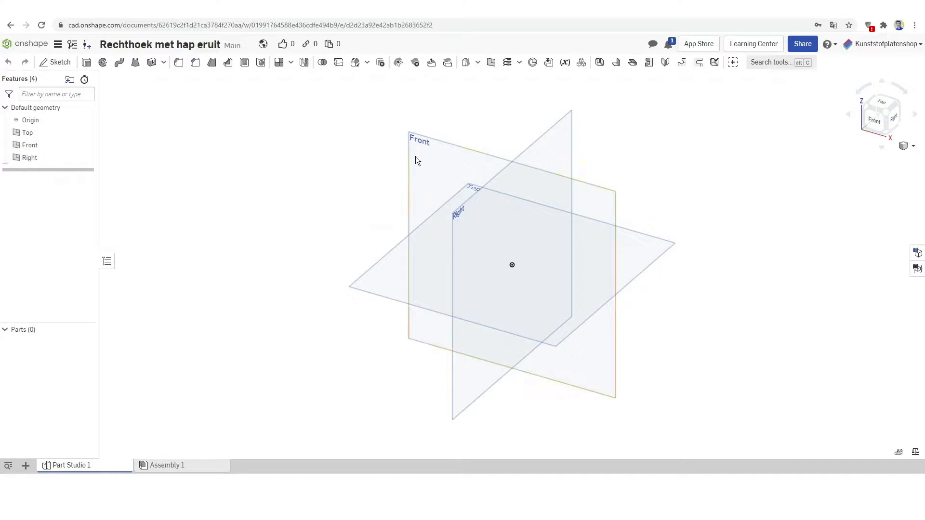
Step: Start a sketch on the Front plane and draw a corner rectangle about 51 by 56 mm, up and left from the origin
{"action": "left_click", "coordinate": [440, 166]}
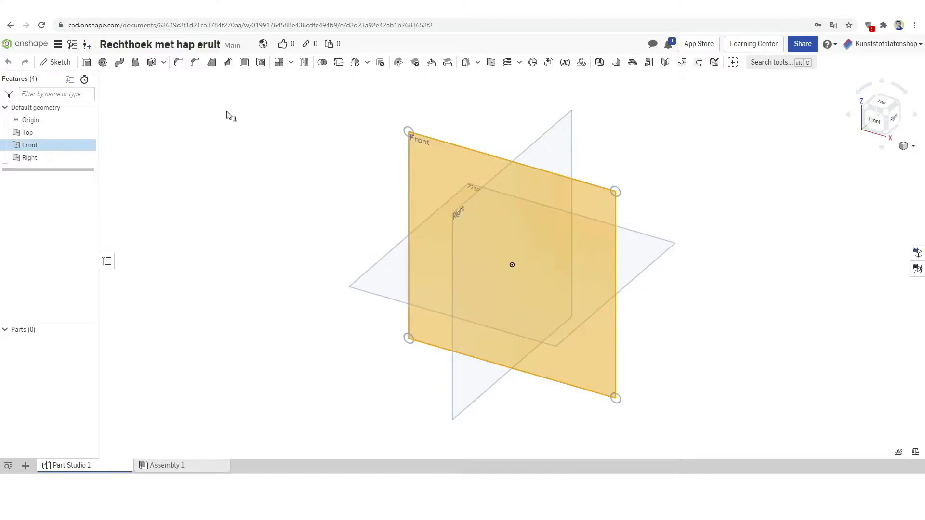
{"action": "left_click", "coordinate": [57, 63]}
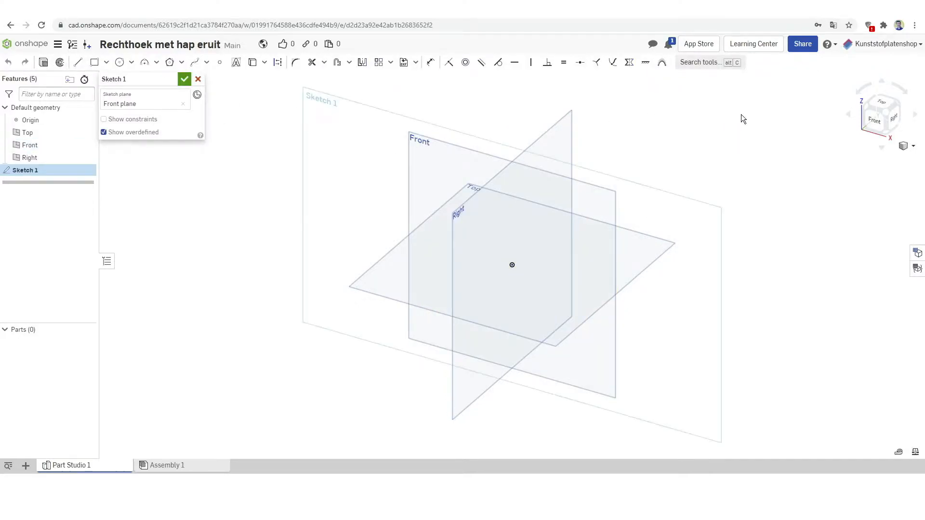
{"action": "left_click", "coordinate": [873, 123]}
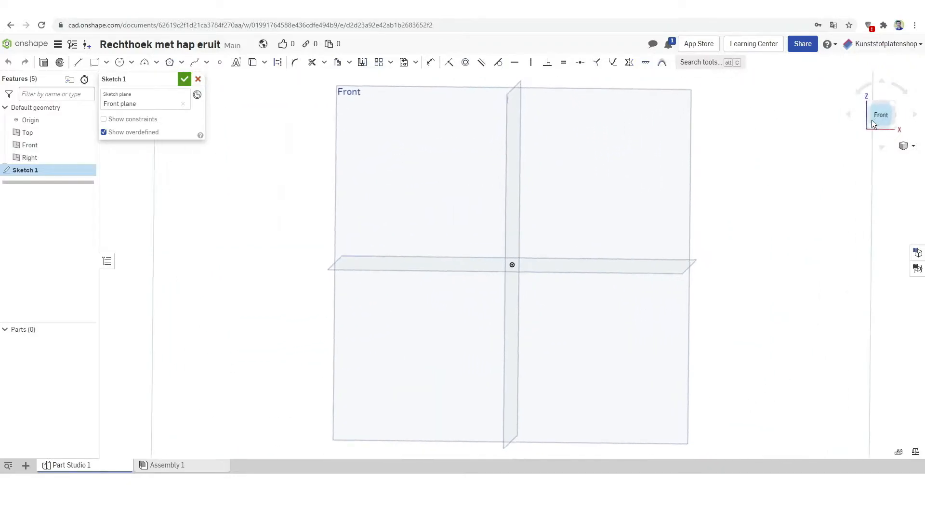
{"action": "left_click", "coordinate": [95, 63]}
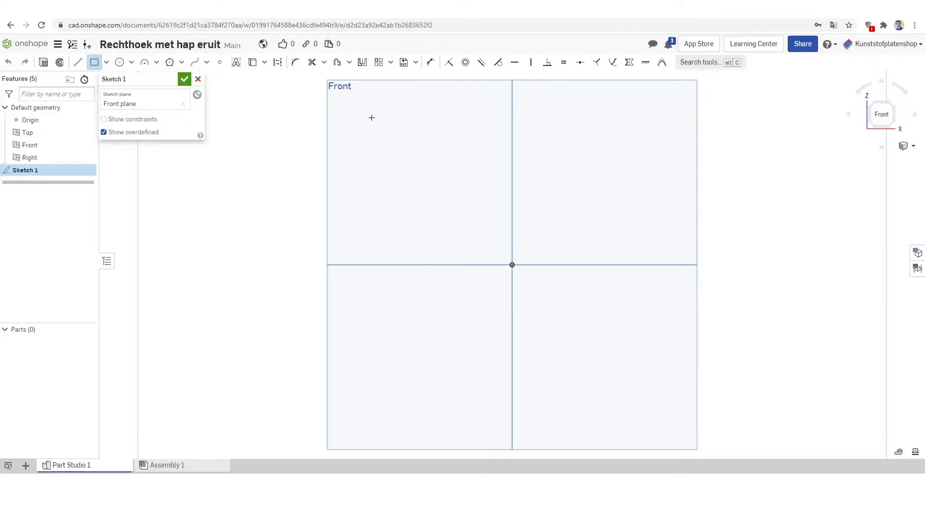
{"action": "left_click", "coordinate": [513, 266]}
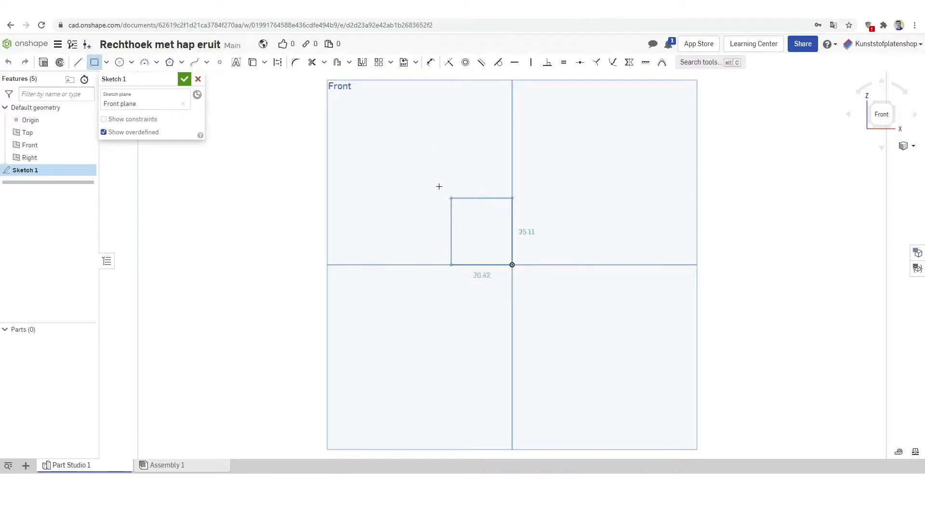
{"action": "left_click", "coordinate": [386, 126]}
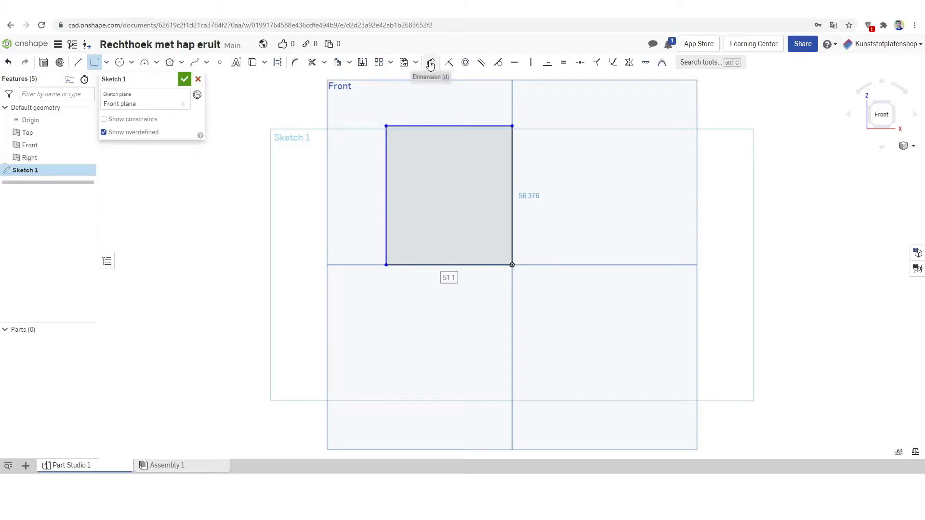
Step: Dimension the rectangle to a height of 120 mm and a width of 100 mm
{"action": "left_click", "coordinate": [432, 64]}
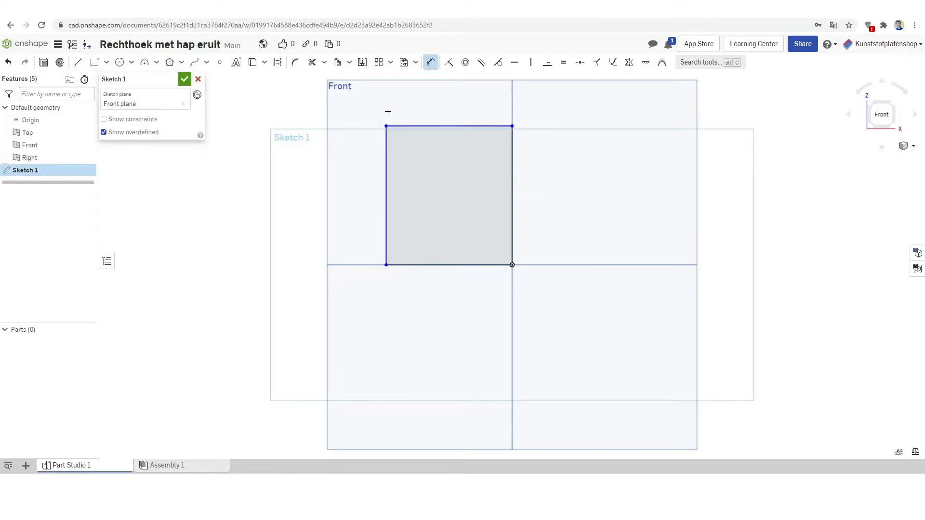
{"action": "left_click", "coordinate": [388, 142]}
{"action": "left_click", "coordinate": [356, 168]}
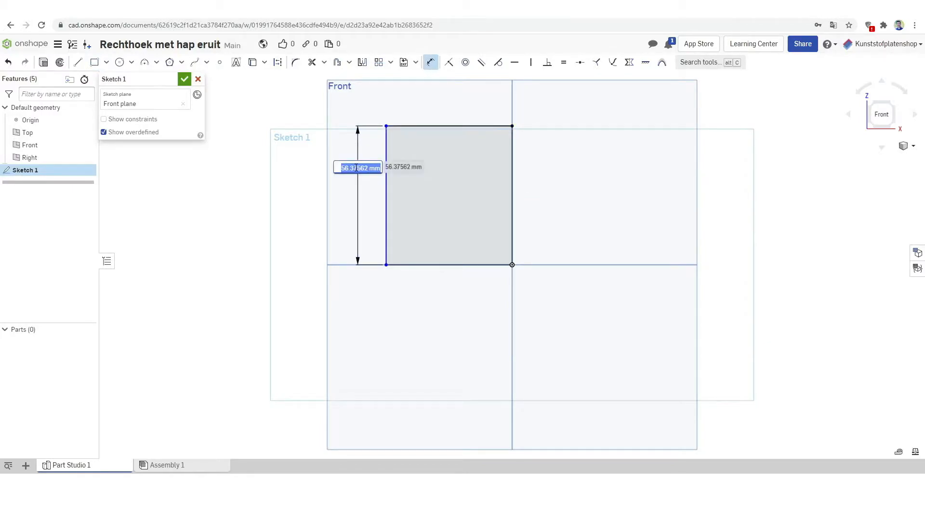
{"action": "type", "text": "120"}
{"action": "key", "text": "Return"}
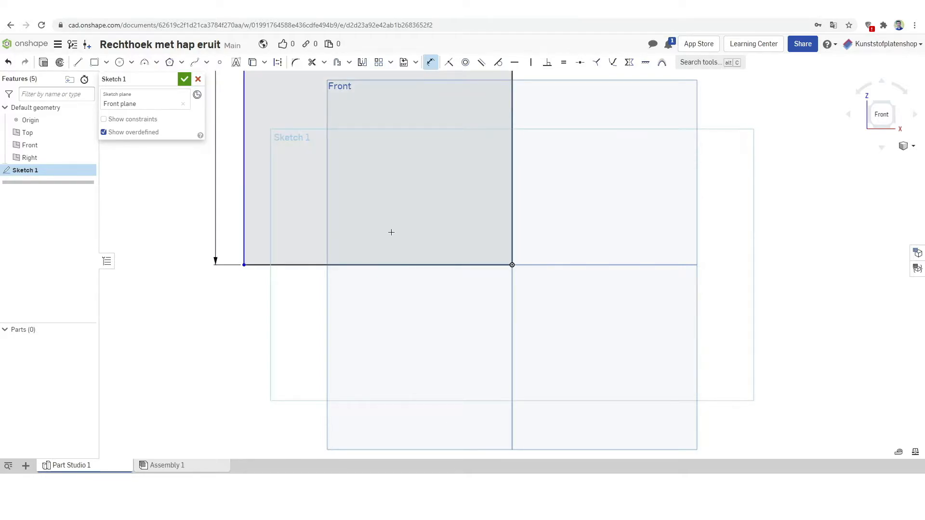
{"action": "left_click", "coordinate": [385, 265]}
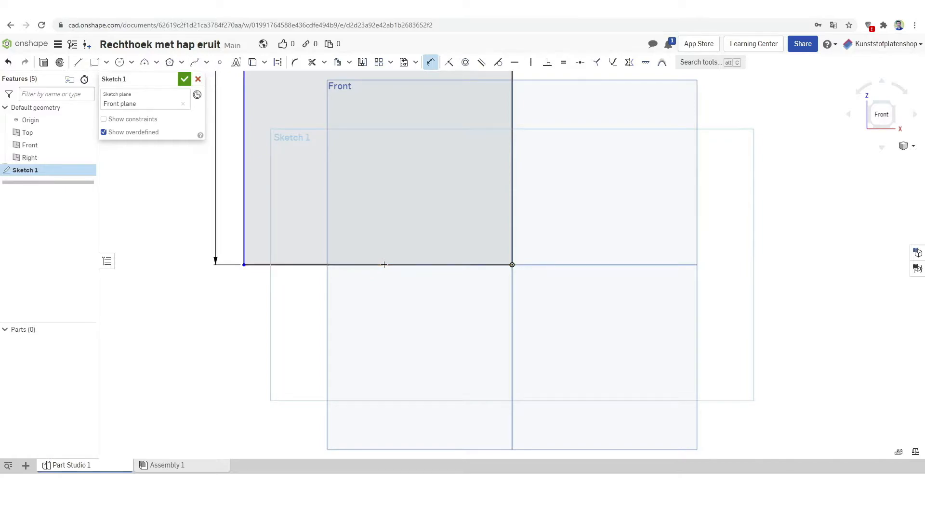
{"action": "left_click", "coordinate": [376, 292]}
{"action": "type", "text": "100"}
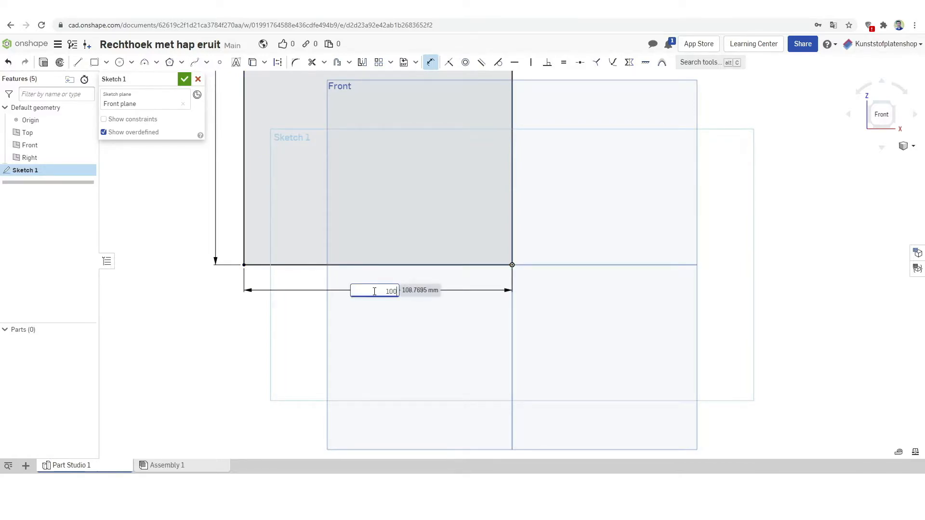
{"action": "key", "text": "Return"}
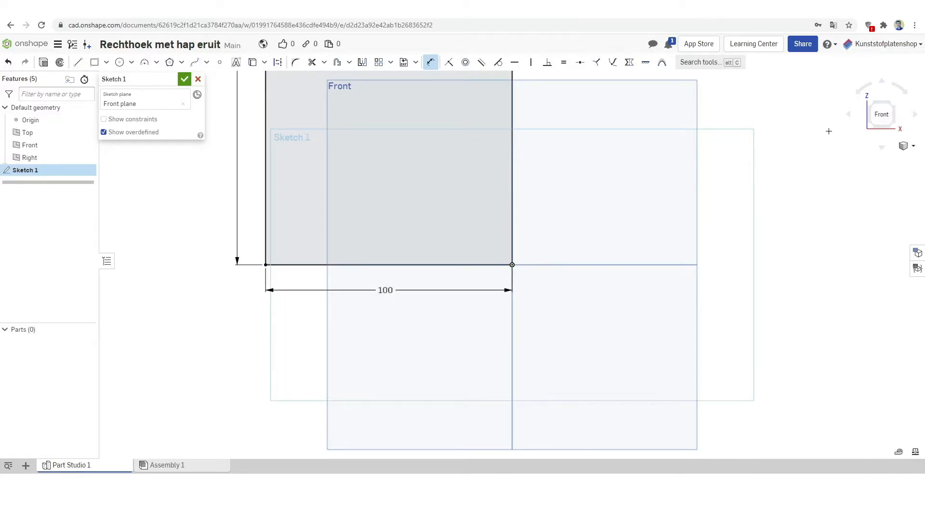
Step: Sketch a smaller rectangle about 43 by 58 mm inside the plate outline, starting on its right edge
{"action": "left_click", "coordinate": [879, 113]}
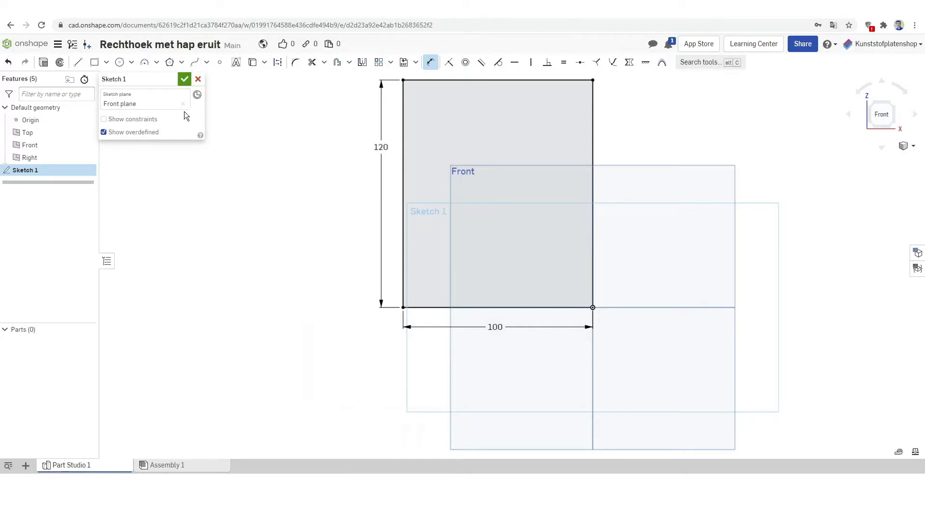
{"action": "left_click", "coordinate": [94, 63]}
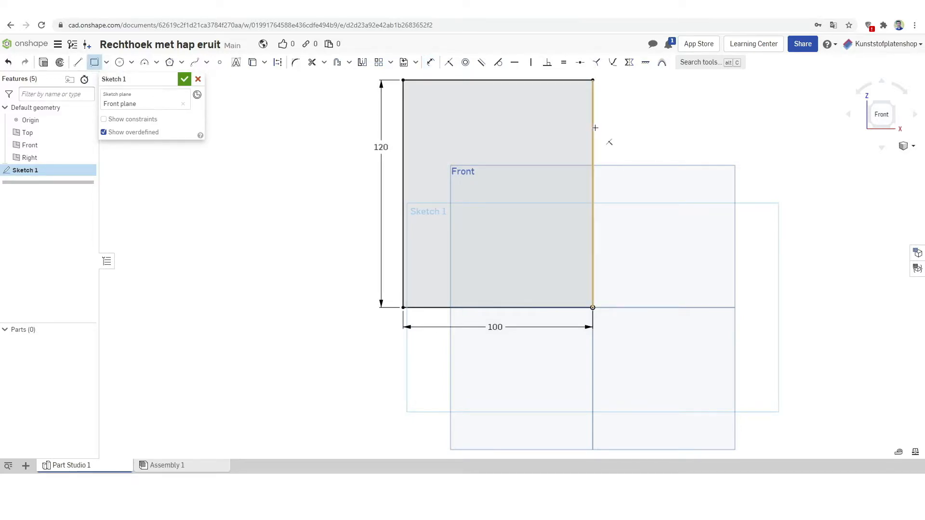
{"action": "left_click", "coordinate": [593, 129]}
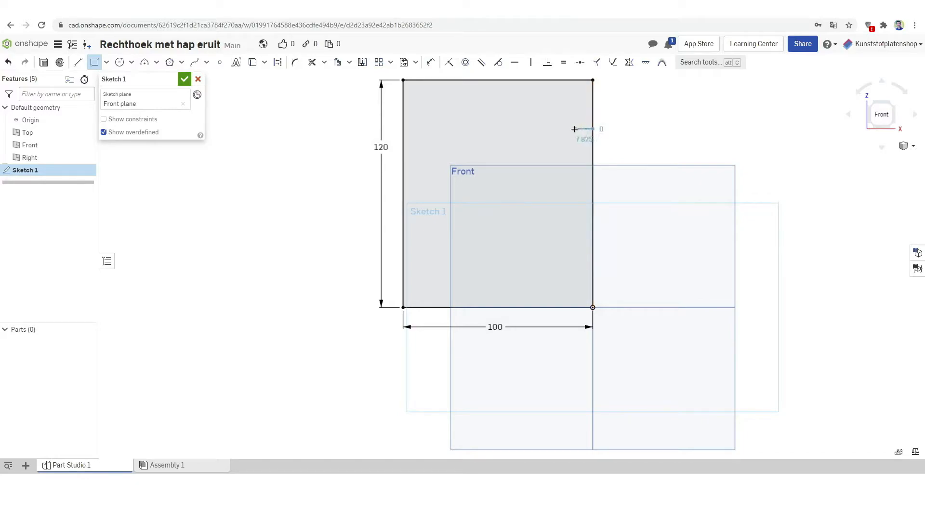
{"action": "left_click", "coordinate": [511, 239]}
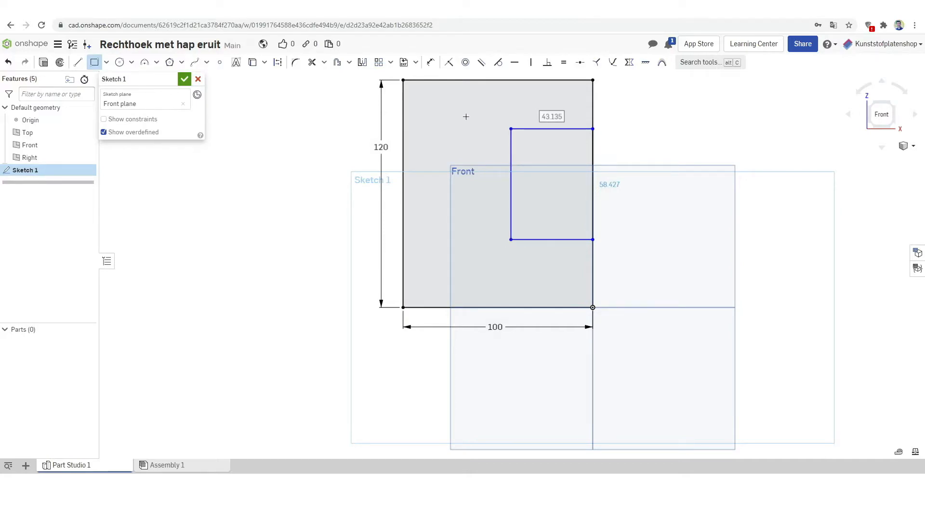
Step: Dimension the inner rectangle to a width of 20 mm and a height of 50 mm
{"action": "left_click", "coordinate": [430, 63]}
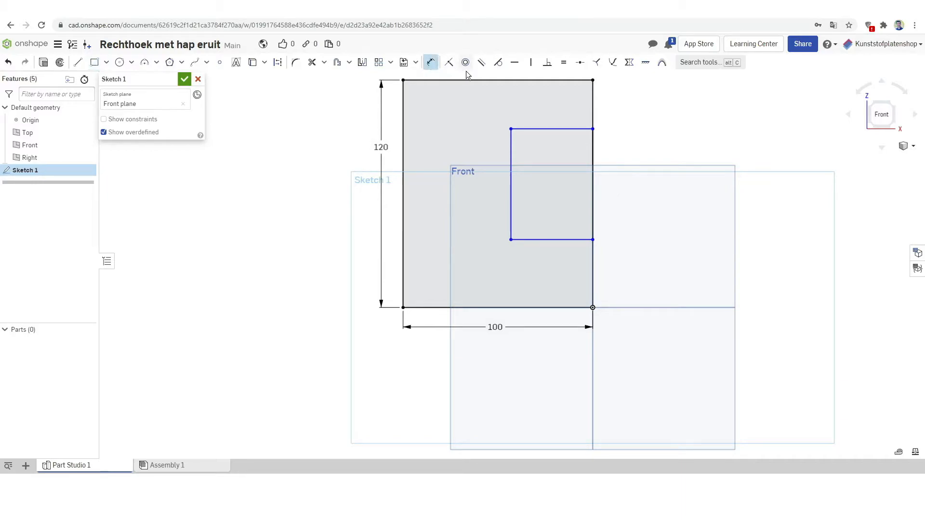
{"action": "left_click", "coordinate": [533, 129]}
{"action": "left_click", "coordinate": [536, 112]}
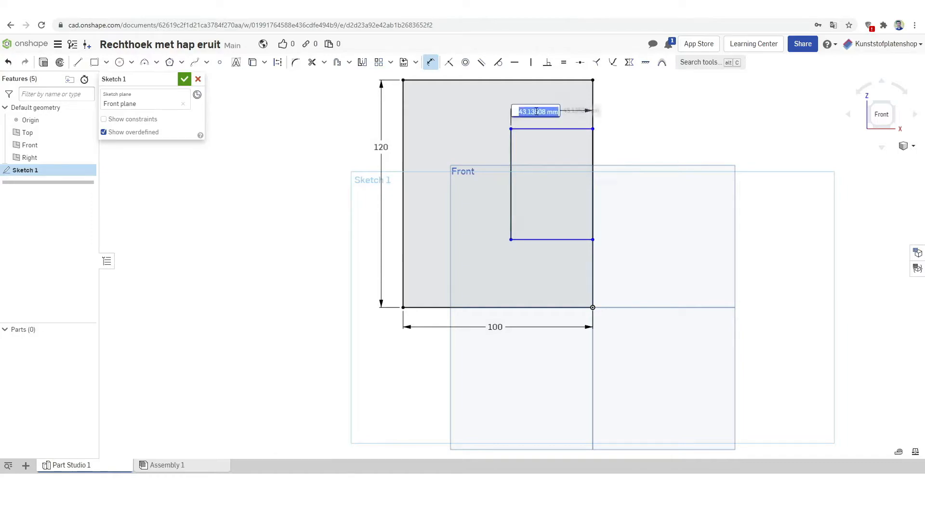
{"action": "type", "text": "20"}
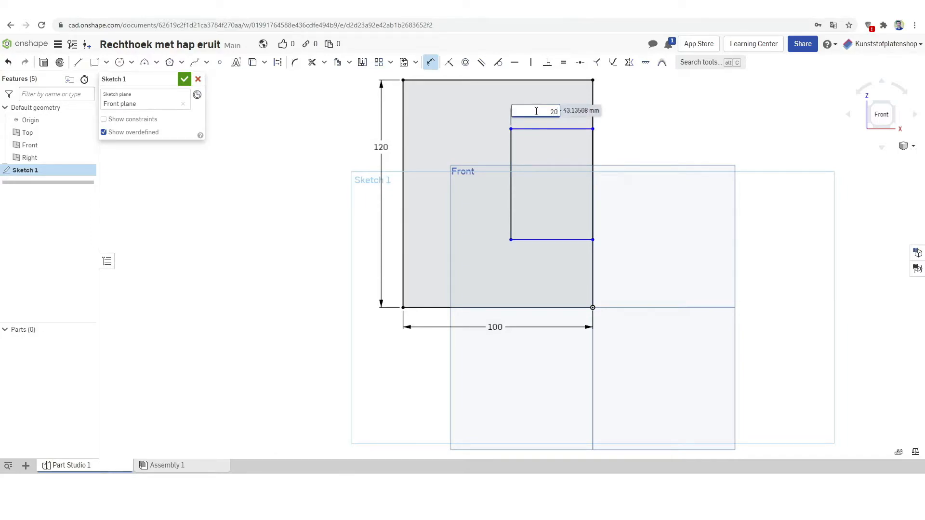
{"action": "key", "text": "Return"}
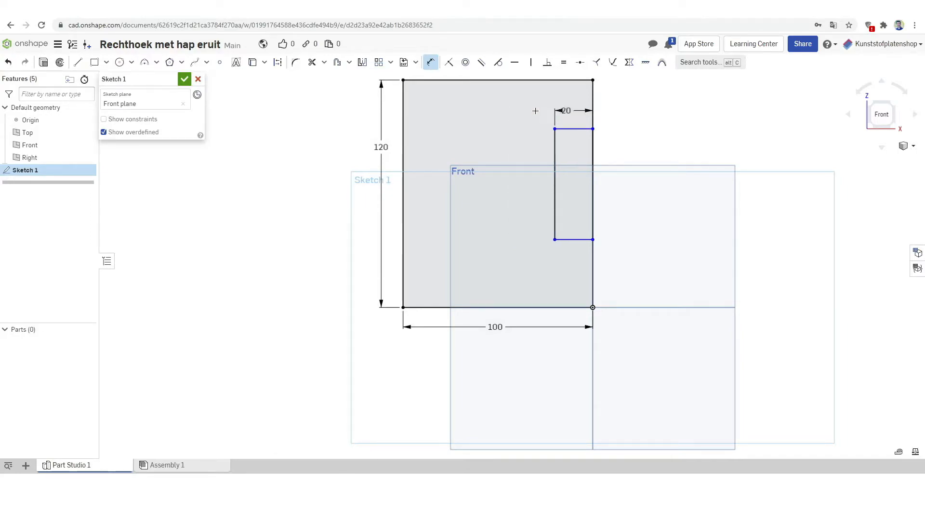
{"action": "left_click", "coordinate": [554, 149]}
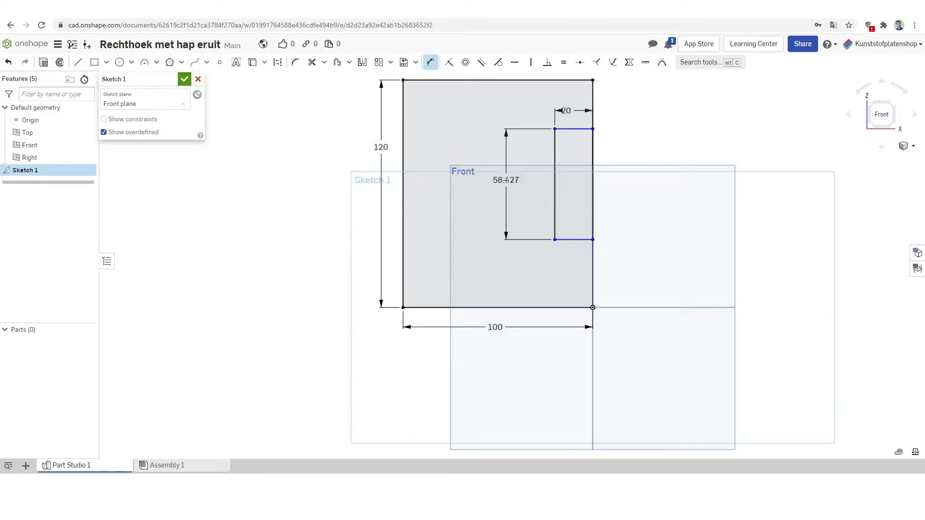
{"action": "left_click", "coordinate": [505, 180]}
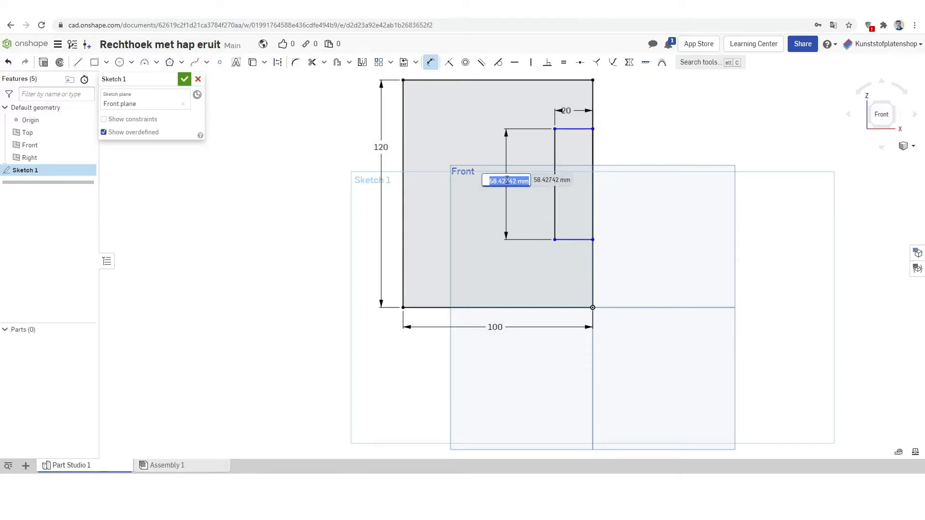
{"action": "type", "text": "50"}
{"action": "key", "text": "Return"}
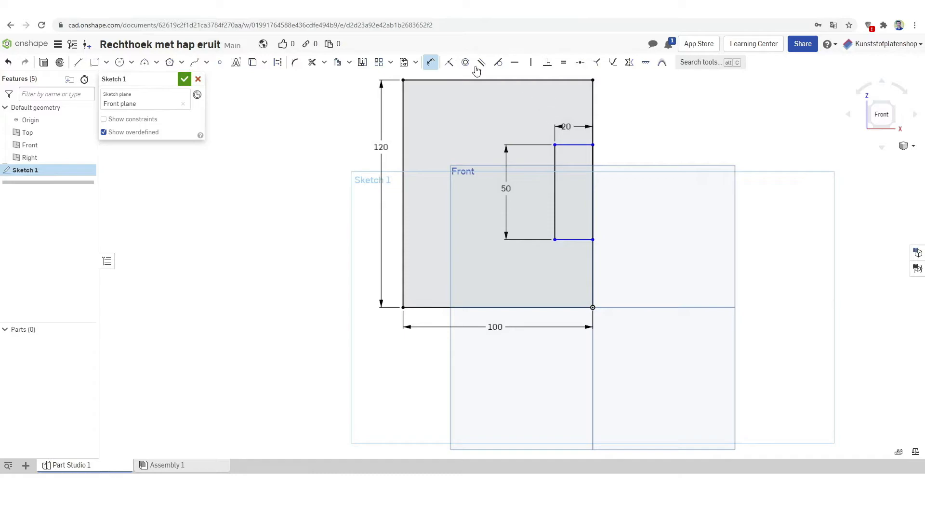
Step: Shift the inner rectangle downward and dimension its top edge 40 mm below the plate's top edge
{"action": "left_click", "coordinate": [430, 62]}
{"action": "mouse_move", "coordinate": [562, 143]}
{"action": "left_mouse_down"}
{"action": "mouse_move", "coordinate": [560, 99]}
{"action": "mouse_move", "coordinate": [555, 183]}
{"action": "mouse_move", "coordinate": [551, 118]}
{"action": "mouse_move", "coordinate": [542, 189]}
{"action": "left_mouse_up"}
{"action": "left_click", "coordinate": [430, 63]}
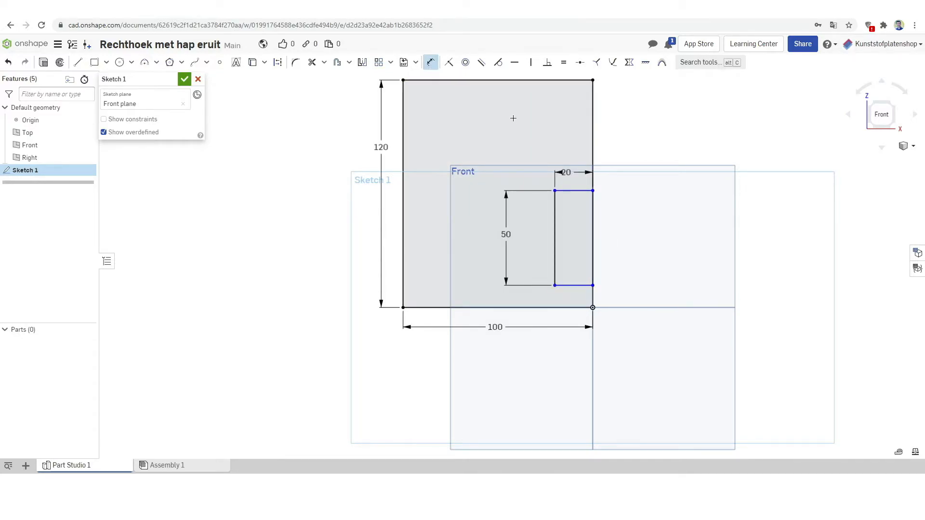
{"action": "left_click", "coordinate": [573, 192]}
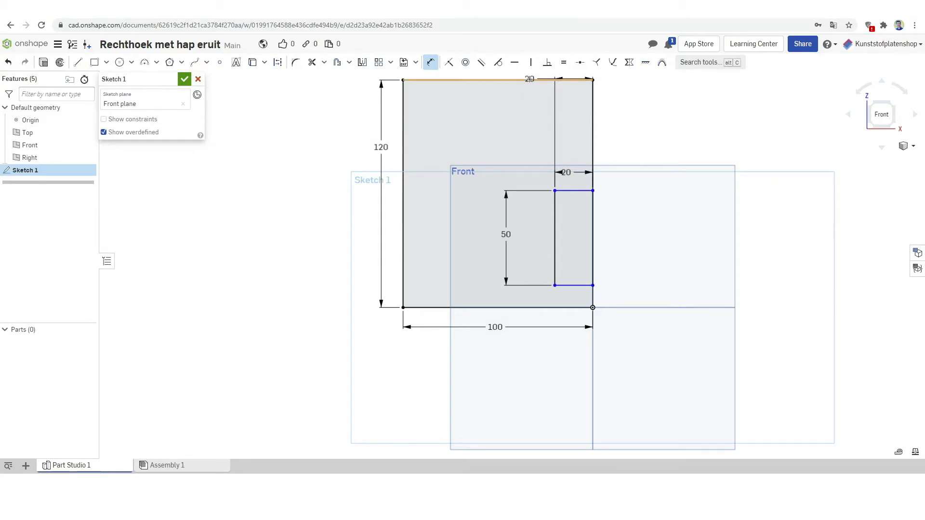
{"action": "left_click", "coordinate": [530, 79]}
{"action": "left_click", "coordinate": [506, 149]}
{"action": "type", "text": "40"}
{"action": "key", "text": "Return"}
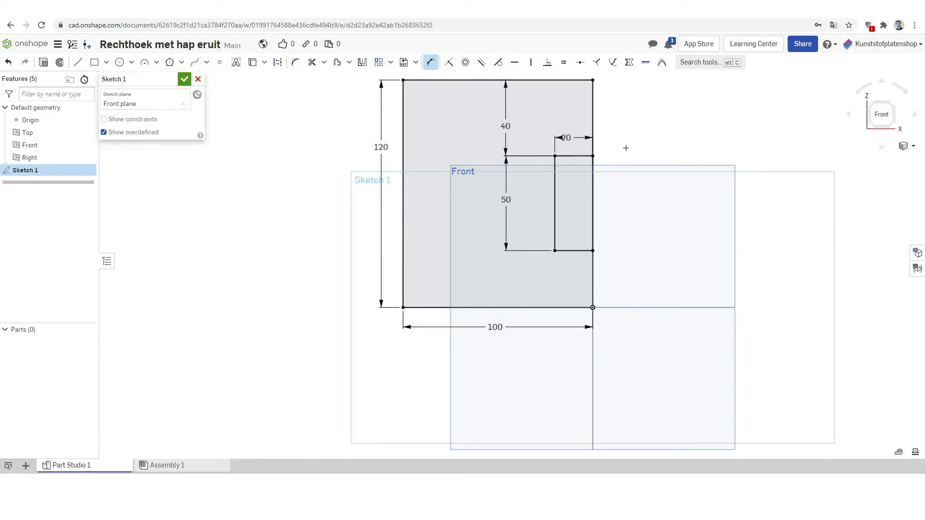
Step: Trim the plate's right edge across the notch opening and constrain the notch's inner edge to vertical
{"action": "left_click", "coordinate": [311, 62]}
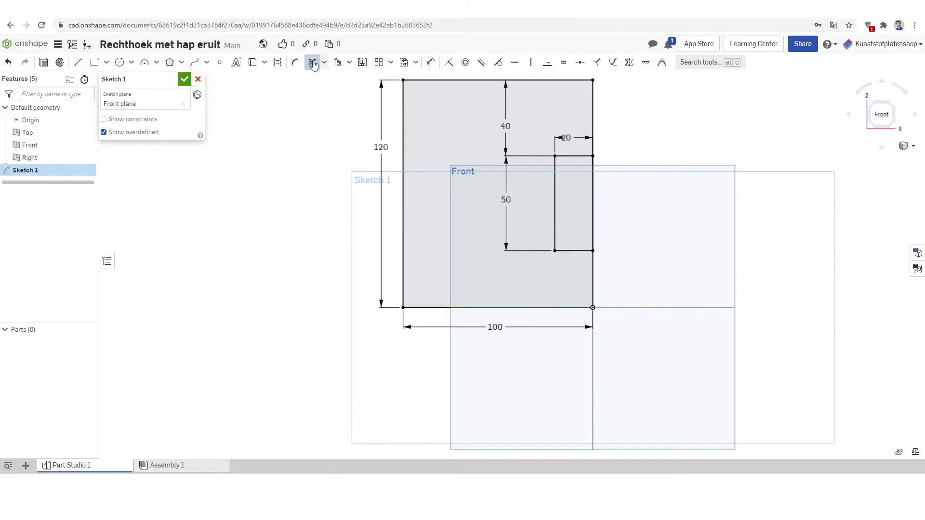
{"action": "left_click", "coordinate": [592, 171]}
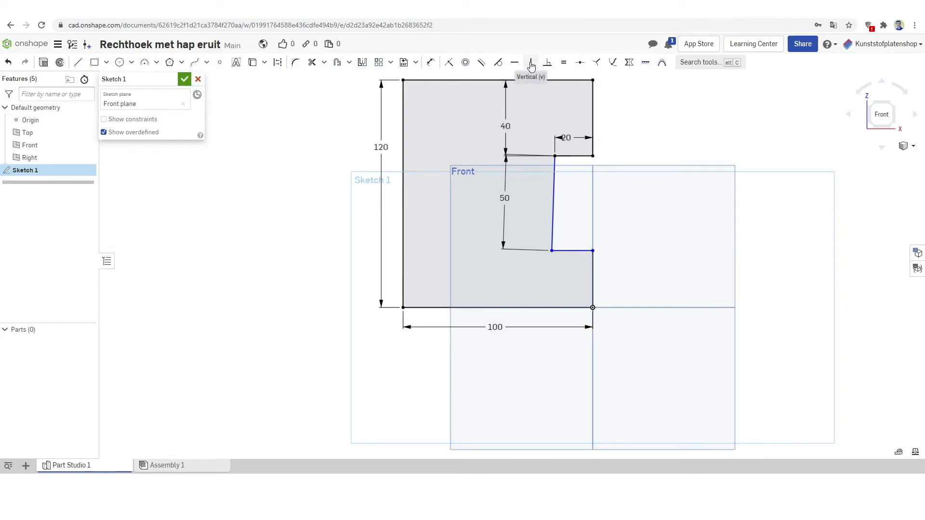
{"action": "left_click", "coordinate": [531, 65]}
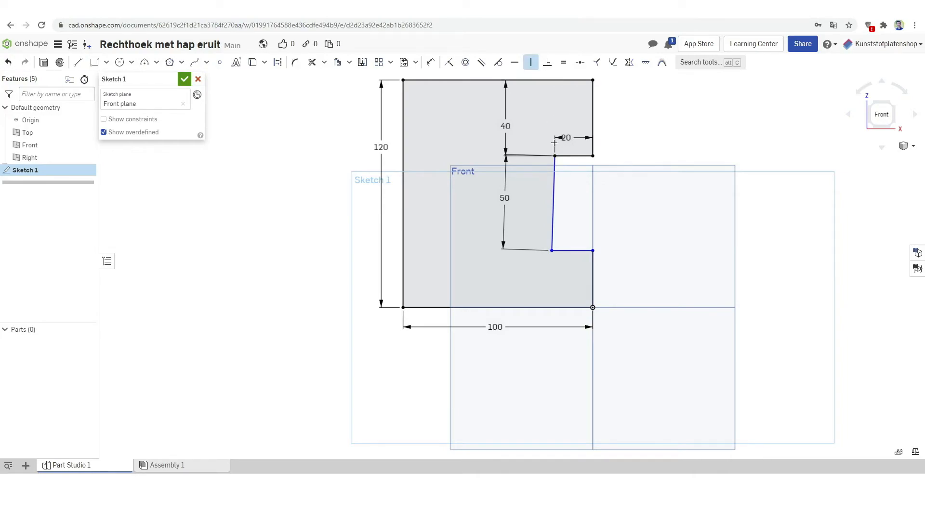
{"action": "left_click", "coordinate": [553, 180]}
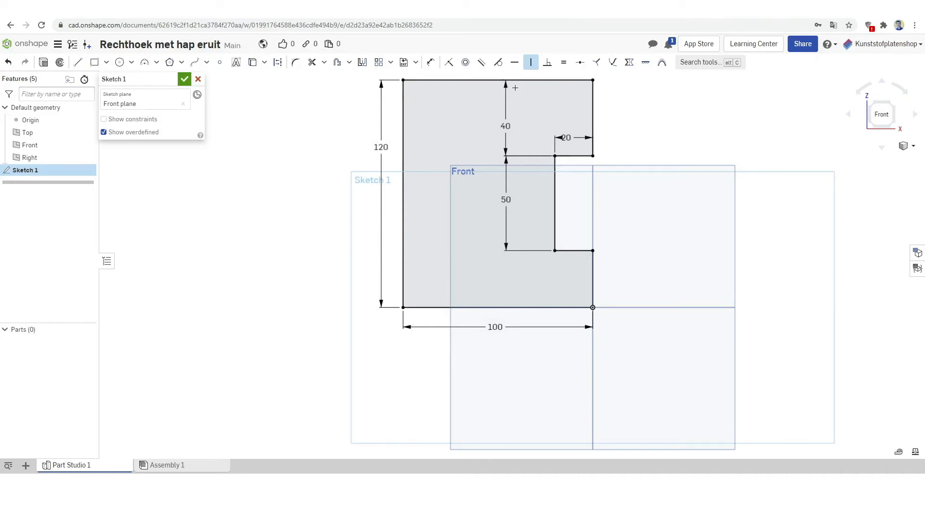
Step: Extrude the notched profile as a new solid with a blind depth of 3 mm
{"action": "left_click", "coordinate": [41, 63]}
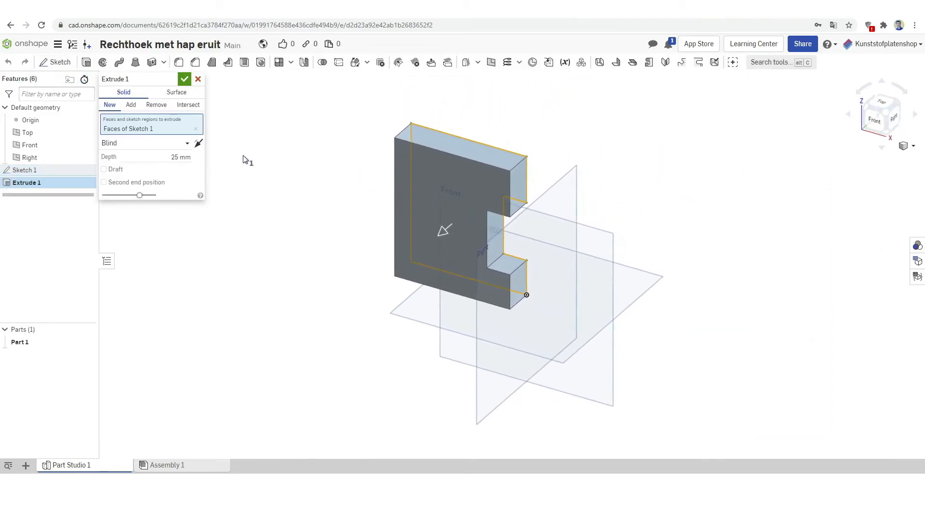
{"action": "left_click", "coordinate": [180, 157]}
{"action": "type", "text": "3"}
{"action": "key", "text": "Return"}
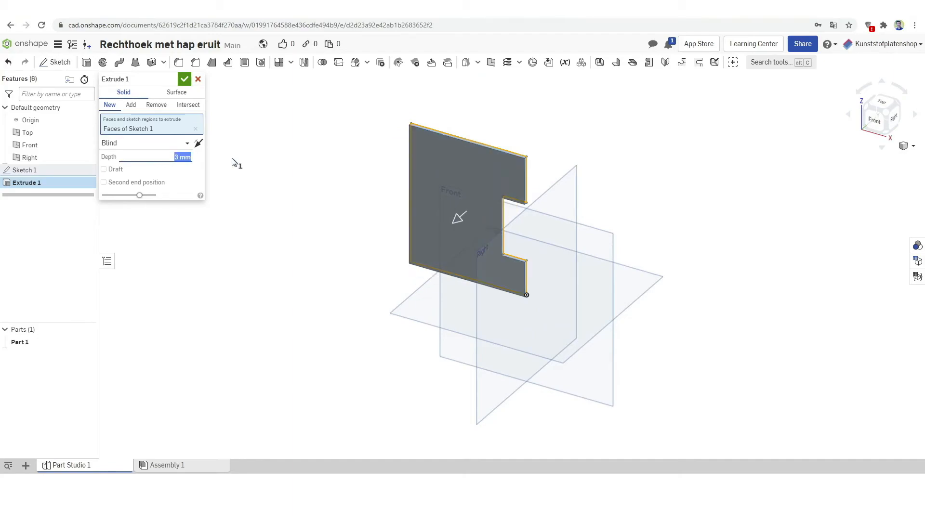
{"action": "left_click", "coordinate": [185, 79]}
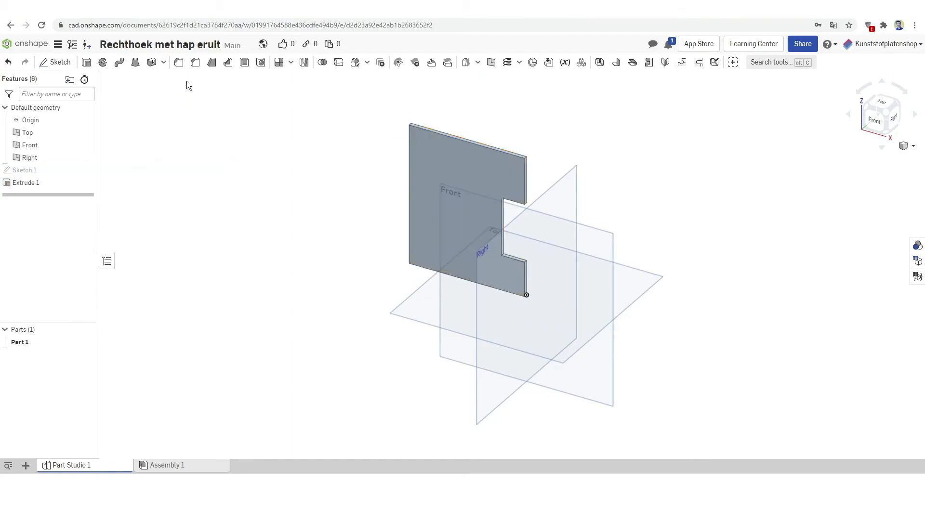
Step: Export the plate's front face as a Release 11-12 DXF download named "Rechthoek met hap eruit"
{"action": "right_click", "coordinate": [458, 174]}
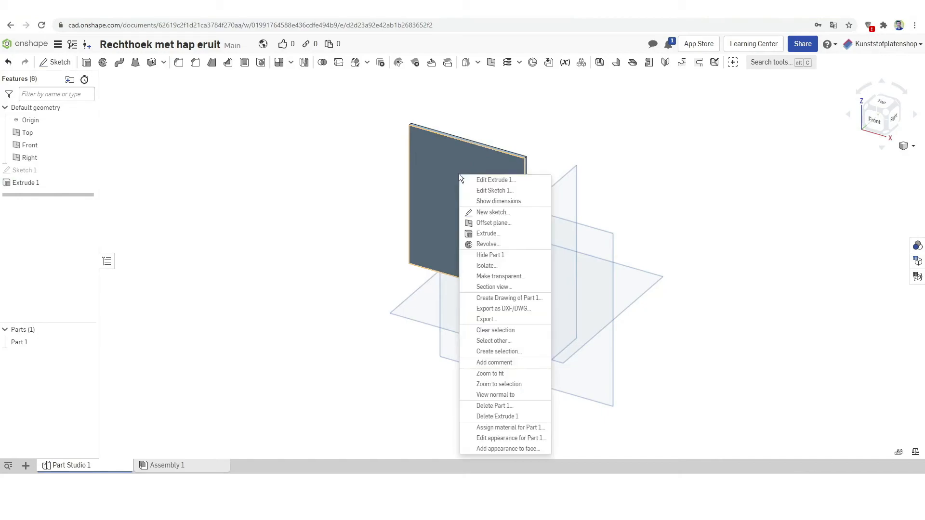
{"action": "left_click", "coordinate": [503, 308]}
{"action": "type", "text": "Rechthoek met hap eruit"}
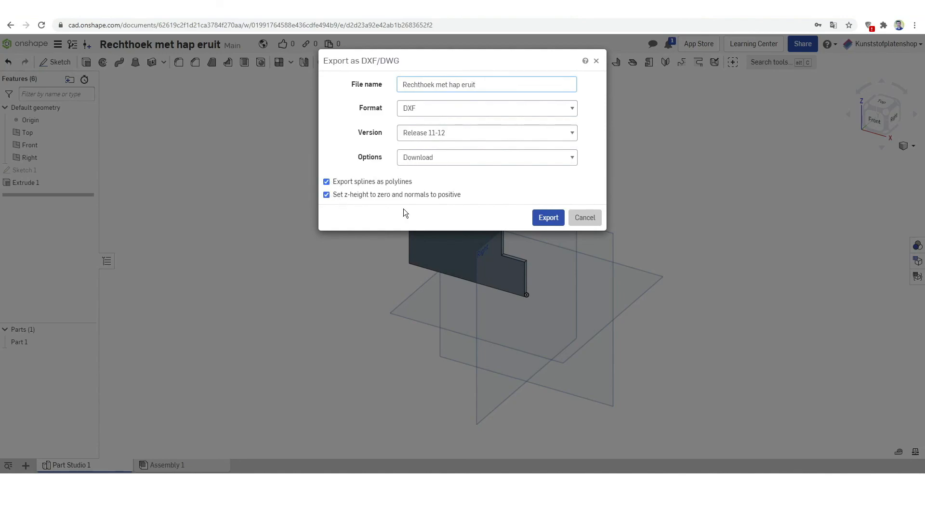
{"action": "left_click", "coordinate": [548, 218]}
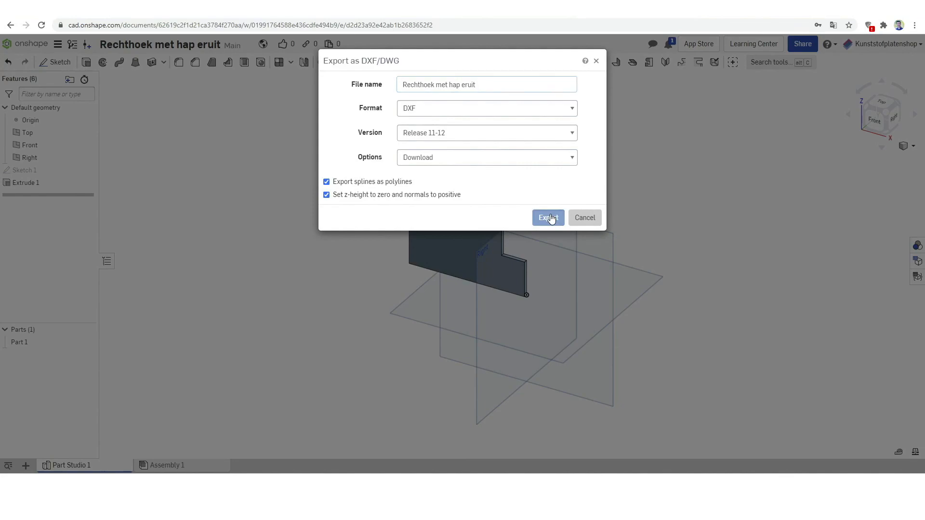